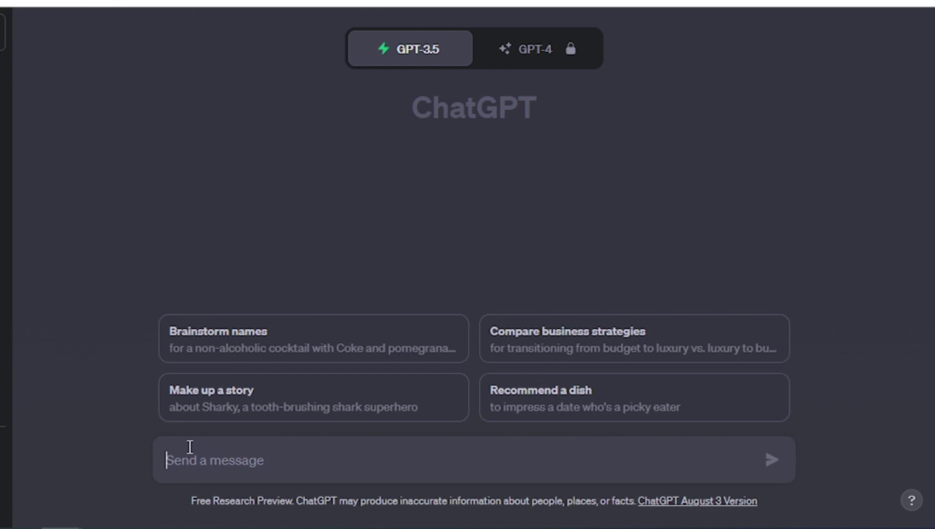
# Send the pasted love-story request with 'sceneries' and 'YouTube' corrected, then select Scene 1's image description
pyautogui.write('Write a short romantic story script infused with emotions, heartbreak, and a happy ending. The story should be between a boy and a girl. I plan to make a youtube video based on the script, so provide image ideas description with beautiful and romantic scenaries for each scene.')
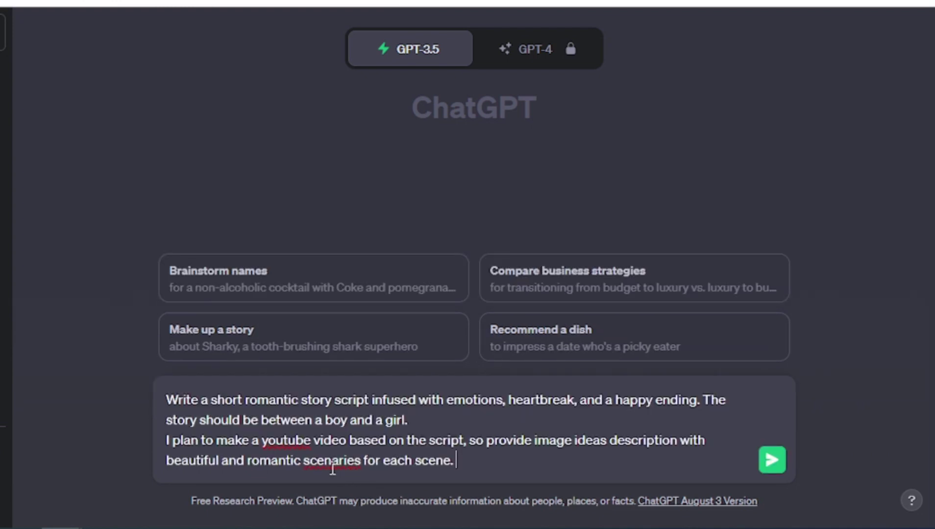
pyautogui.rightClick(332, 468)
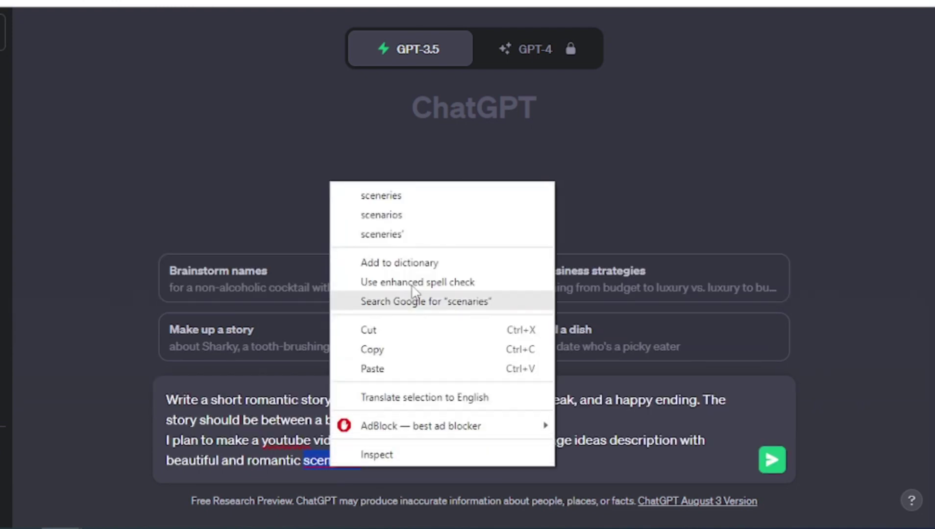
pyautogui.click(428, 197)
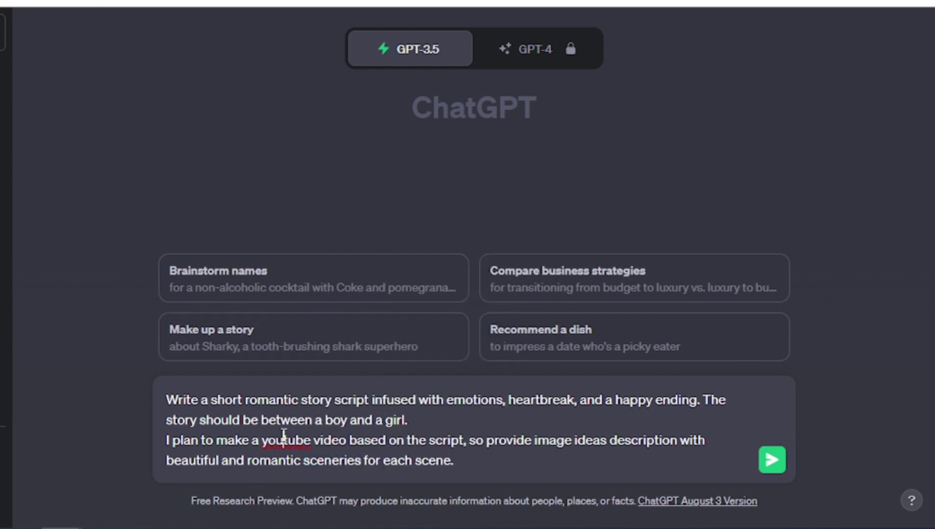
pyautogui.rightClick(284, 438)
pyautogui.click(360, 201)
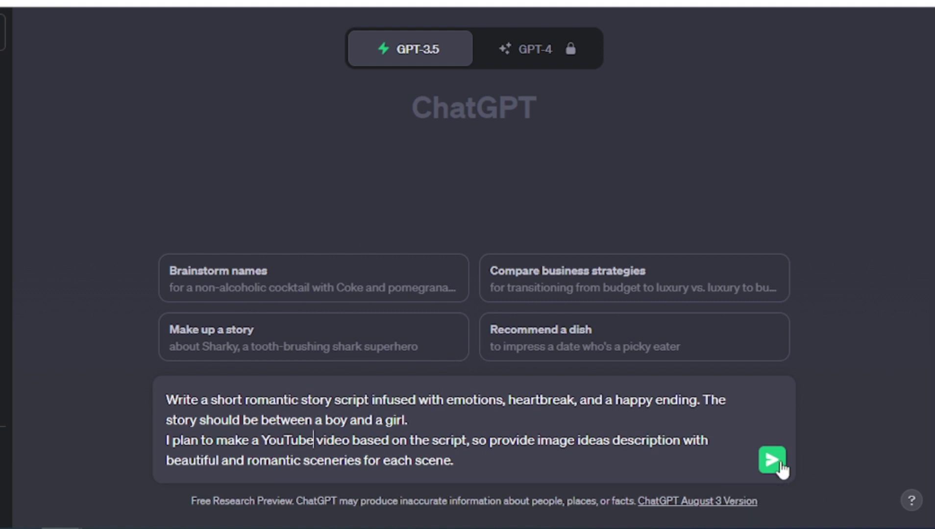
pyautogui.click(779, 465)
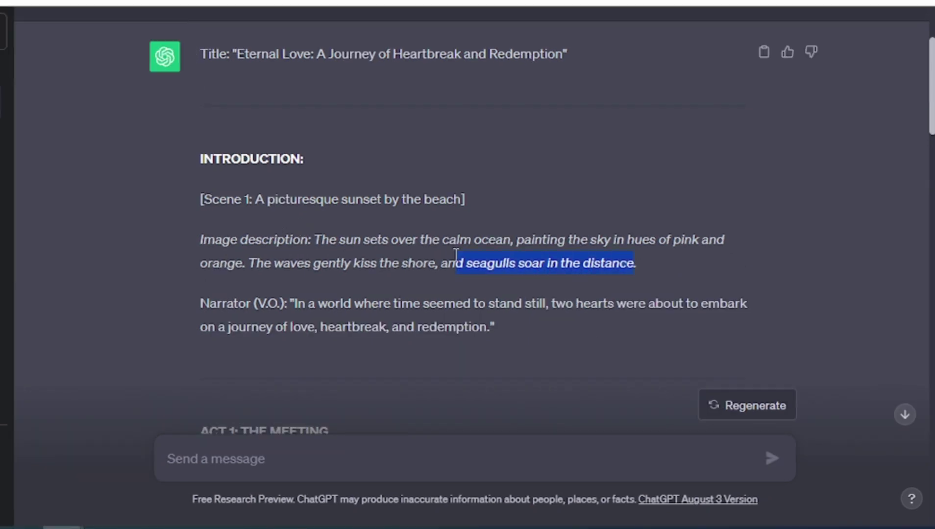
pyautogui.moveTo(456, 255); pyautogui.dragTo(328, 232)
pyautogui.hotkey('ctrl', 'c')
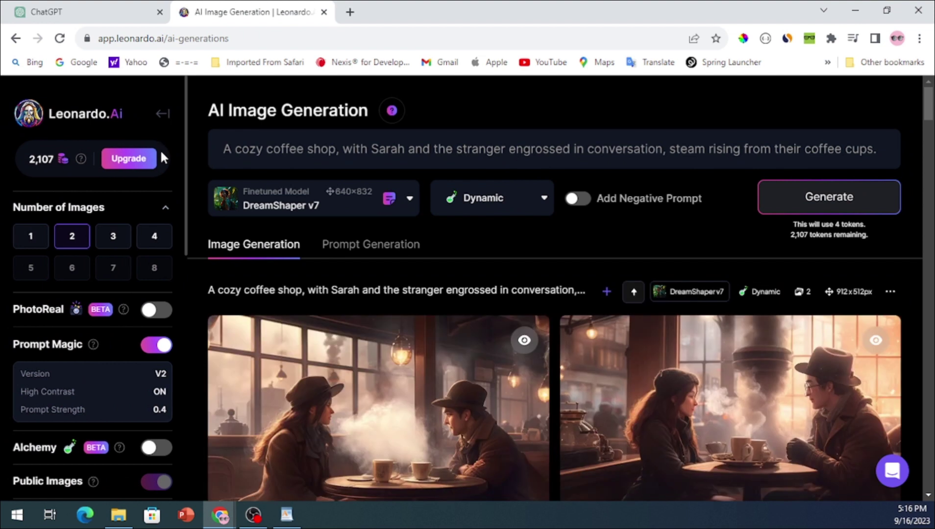
# Set the Leonardo.Ai aspect ratio to 16:9 and replace the prompt with the ocean sunset description
pyautogui.scroll(-7, 153, 163)
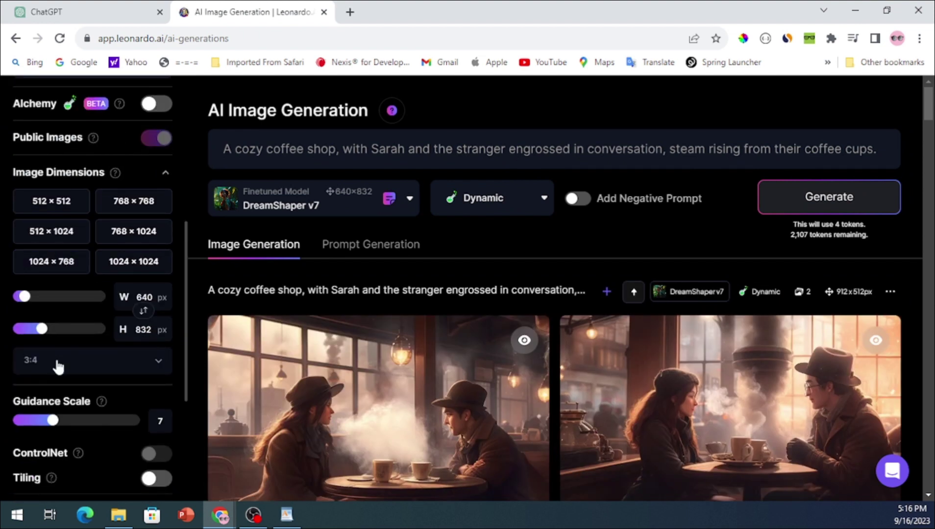
pyautogui.click(58, 367)
pyautogui.click(34, 461)
pyautogui.scroll(2, 34, 375)
pyautogui.scroll(4, 34, 376)
pyautogui.click(340, 149)
pyautogui.hotkey('ctrl', 'a')
pyautogui.hotkey('ctrl', 'v')
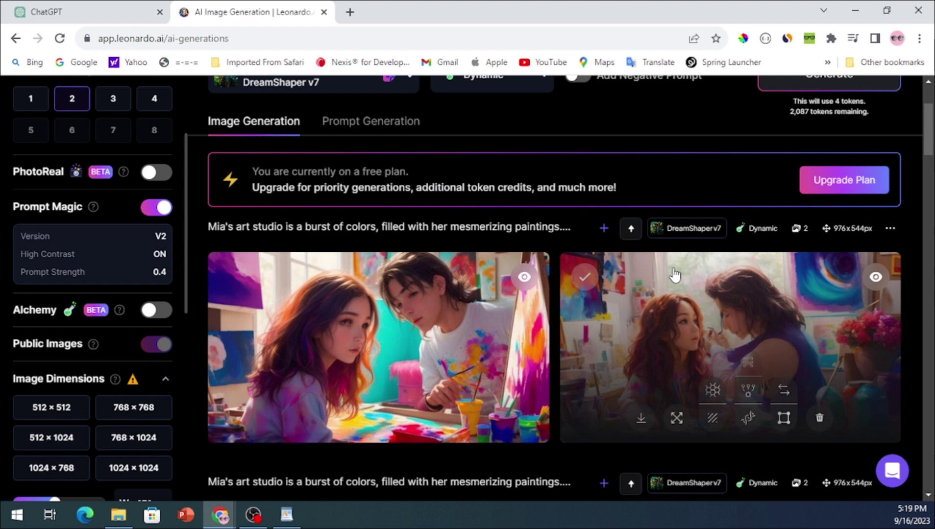
# Copy the rain scene description from the script and generate images from it
pyautogui.hotkey('ctrl', '1')
pyautogui.scroll(-4, 314, 214)
pyautogui.moveTo(425, 249); pyautogui.dragTo(632, 281)
pyautogui.hotkey('ctrl', 'c')
pyautogui.hotkey('ctrl', '2')
pyautogui.hotkey('ctrl', 'a')
pyautogui.hotkey('ctrl', 'v')
pyautogui.click(797, 215)
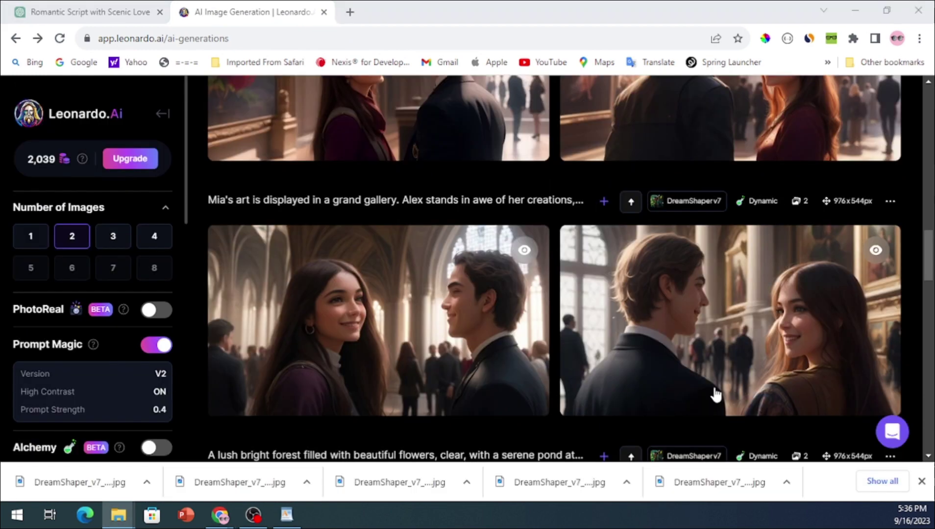
# Show a downloaded DreamShaper image in its folder
pyautogui.scroll(4, 287, 353)
pyautogui.click(147, 482)
pyautogui.click(172, 434)
pyautogui.scroll(4, 324, 363)
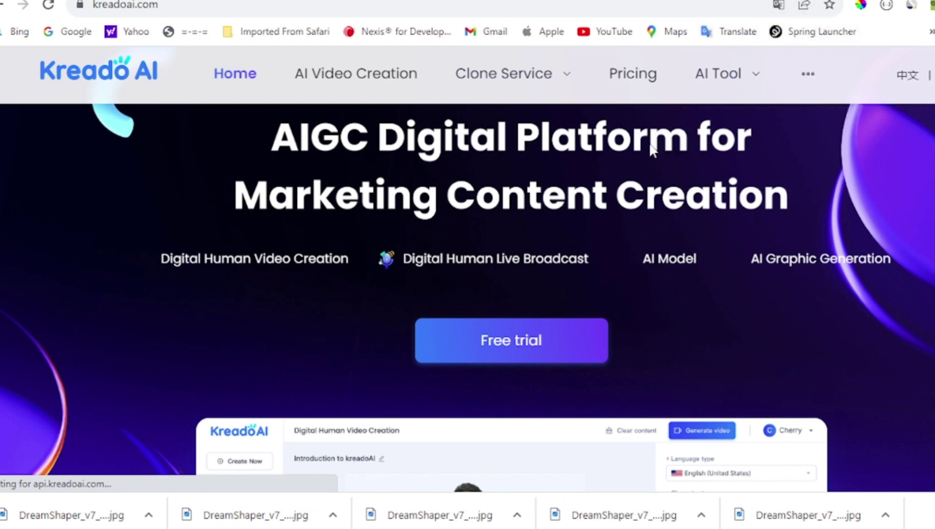
# Open Kreado AI's AI Text Dubbing tool
pyautogui.scroll(-3, 638, 153)
pyautogui.scroll(2, 636, 149)
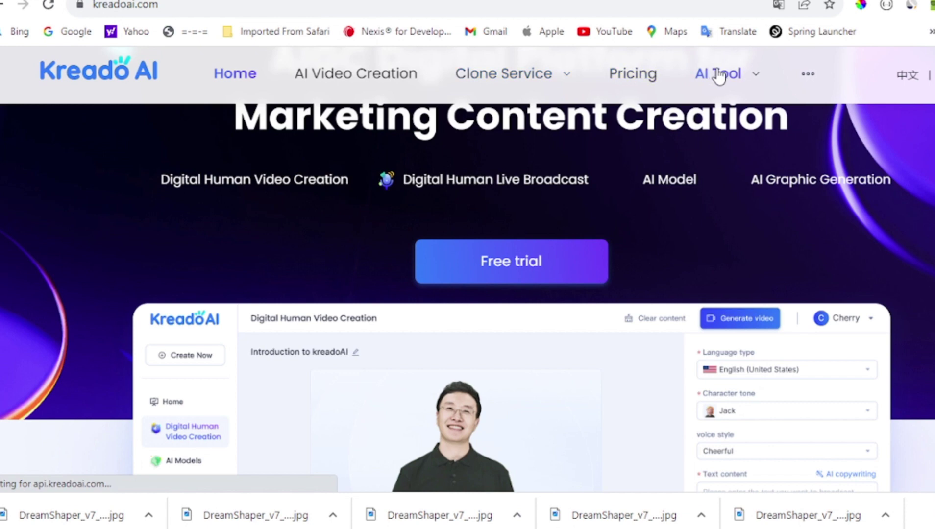
pyautogui.moveTo(759, 81)
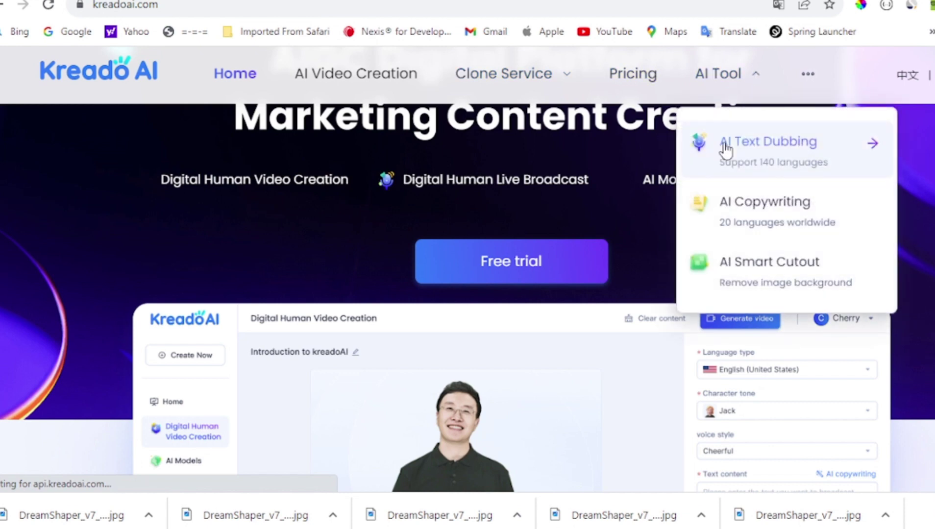
pyautogui.click(726, 147)
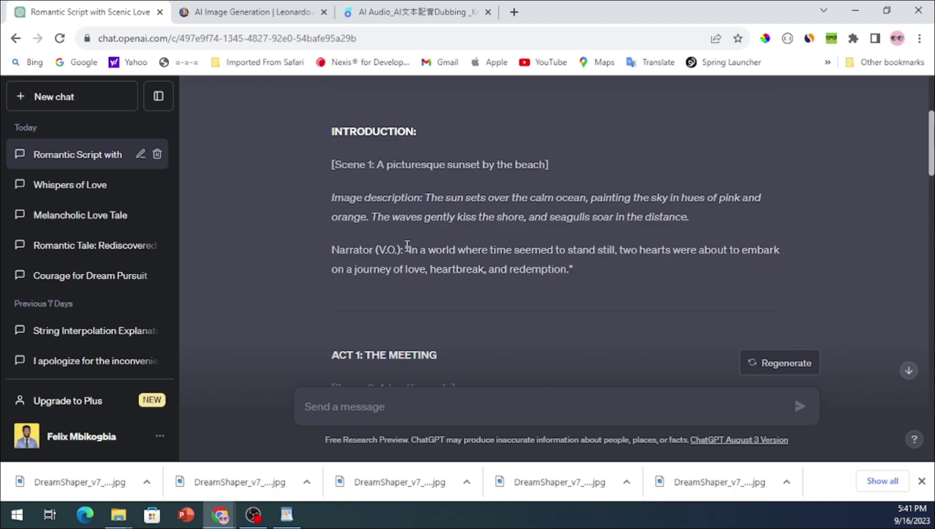
# Copy the narrator's opening line from the script into the Text content field
pyautogui.moveTo(409, 249); pyautogui.dragTo(541, 276)
pyautogui.hotkey('ctrl', 'c')
pyautogui.click(416, 12)
pyautogui.click(445, 409)
pyautogui.hotkey('ctrl', 'v')
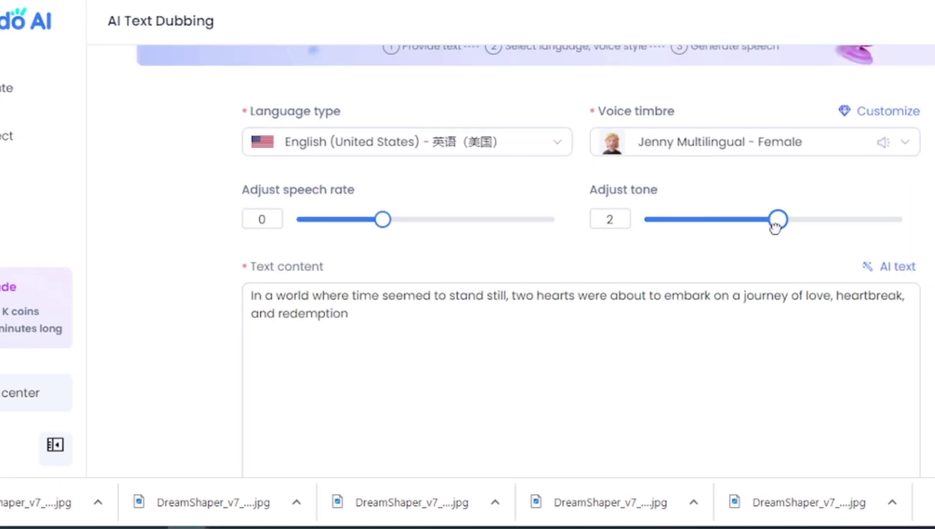
pyautogui.scroll(-3, 757, 225)
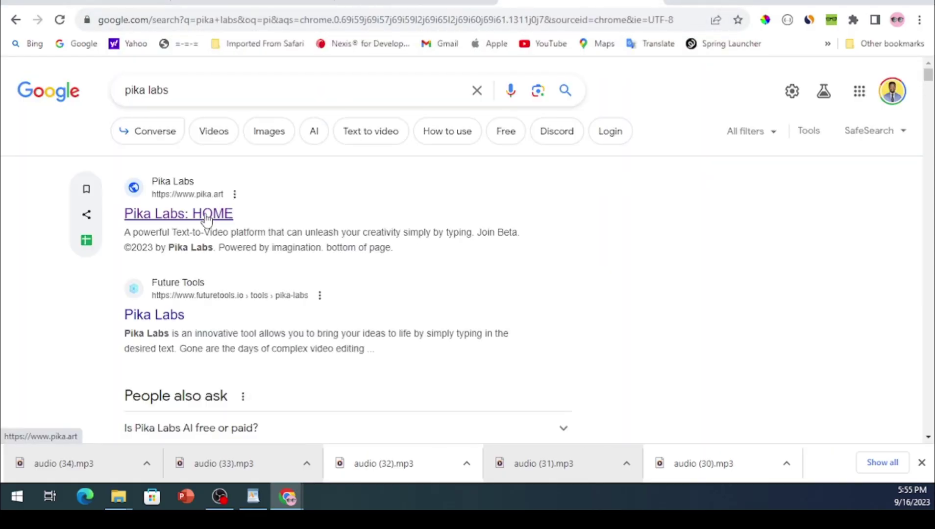
# Open the Pika Labs: HOME result from the Google search results
pyautogui.click(207, 221)
pyautogui.scroll(-3, 228, 218)
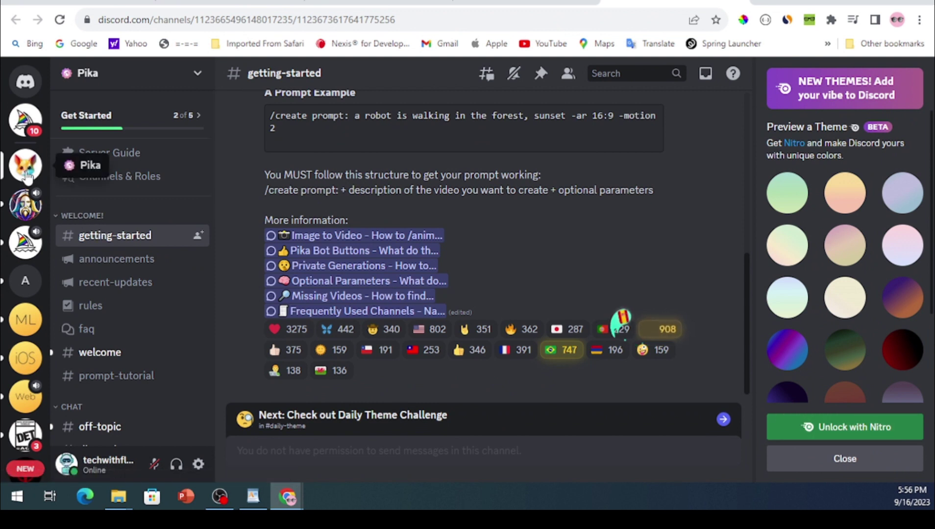
# Scroll the Pika server's channel list down to CREATIONS and open generate-1
pyautogui.scroll(-6, 150, 247)
pyautogui.moveTo(146, 253)
pyautogui.scroll(-3, 146, 253)
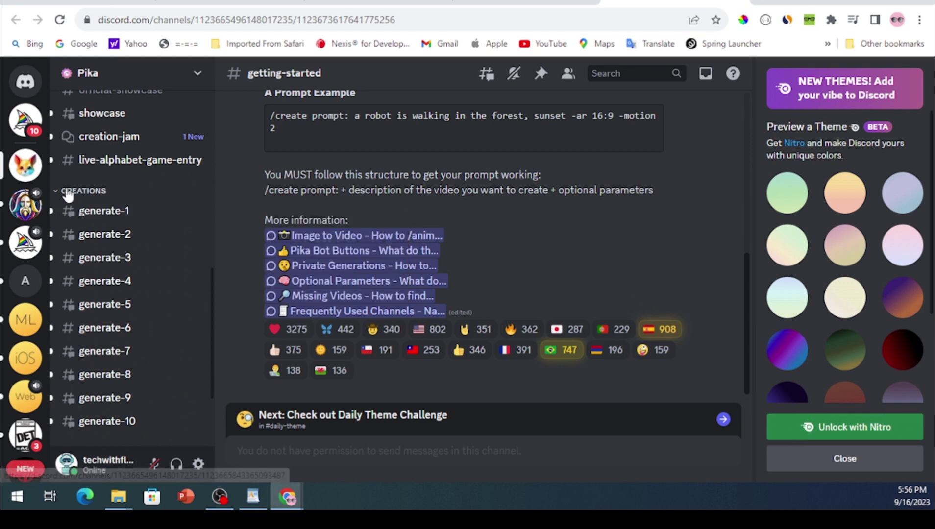
pyautogui.moveTo(104, 211)
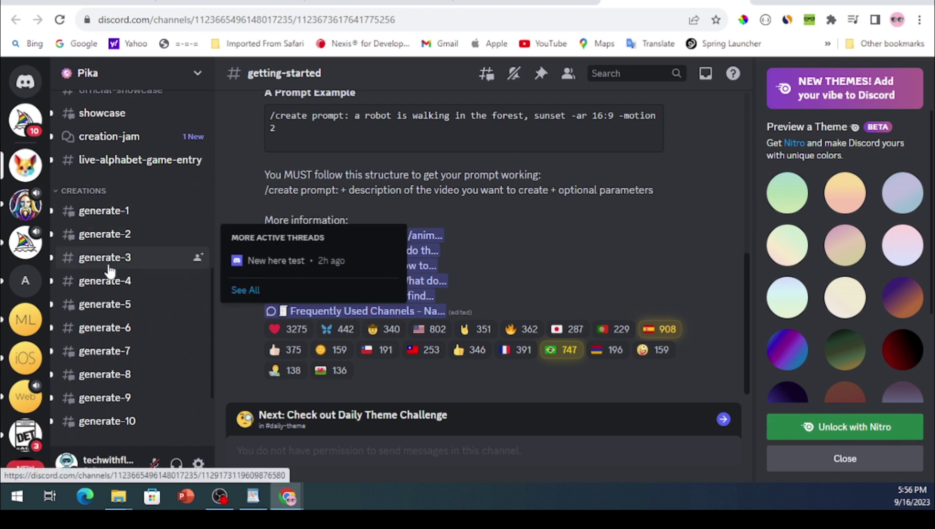
pyautogui.click(116, 220)
# Run /create with image 1.webp and the prompt 'Love story, birds flying over an ocean'
pyautogui.click(364, 450)
pyautogui.write('/create')
pyautogui.press('Tab')
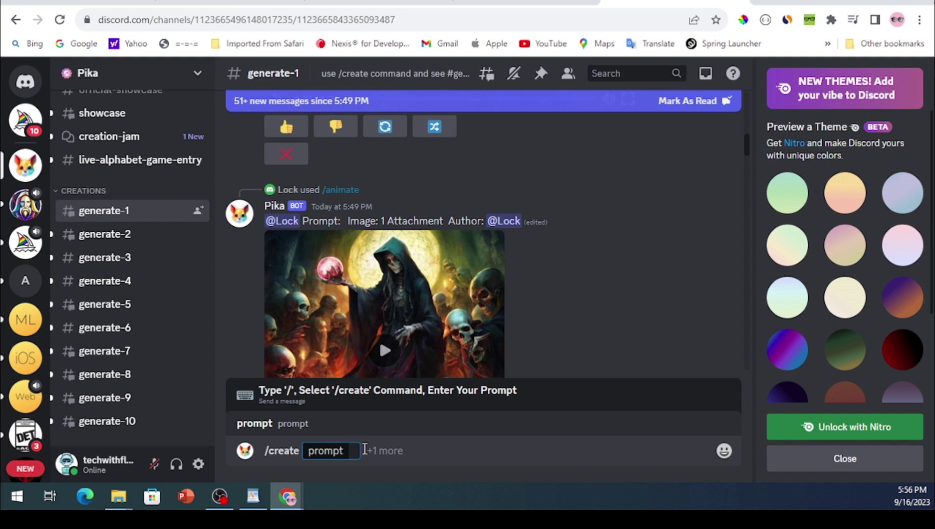
pyautogui.click(386, 454)
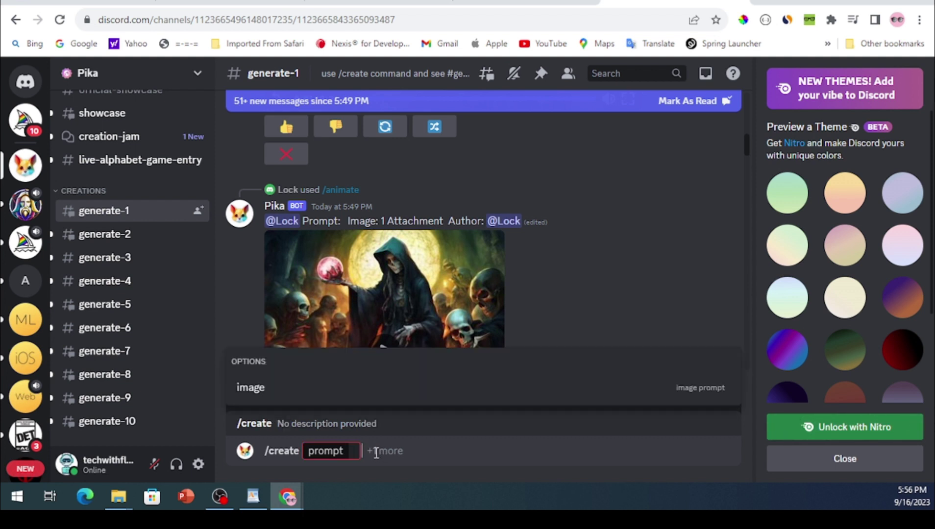
pyautogui.click(281, 398)
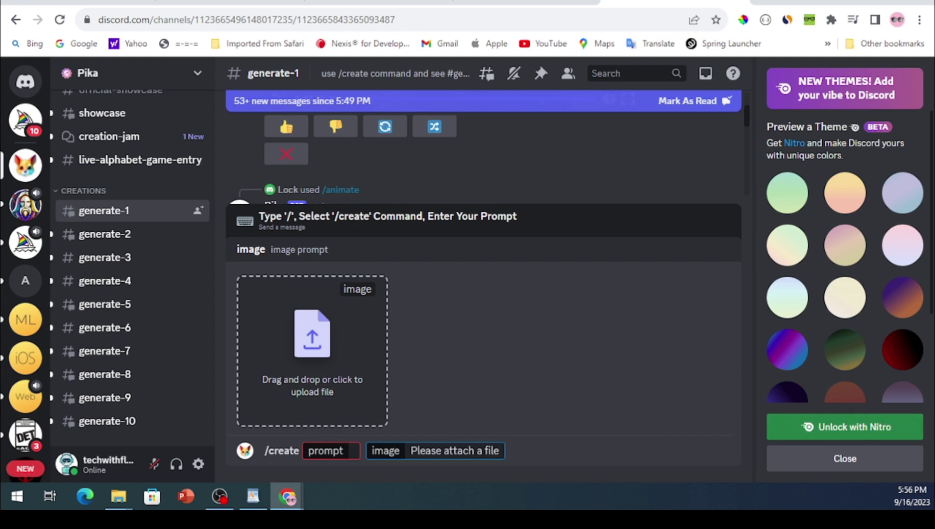
pyautogui.moveTo(388, 443); pyautogui.dragTo(310, 379)
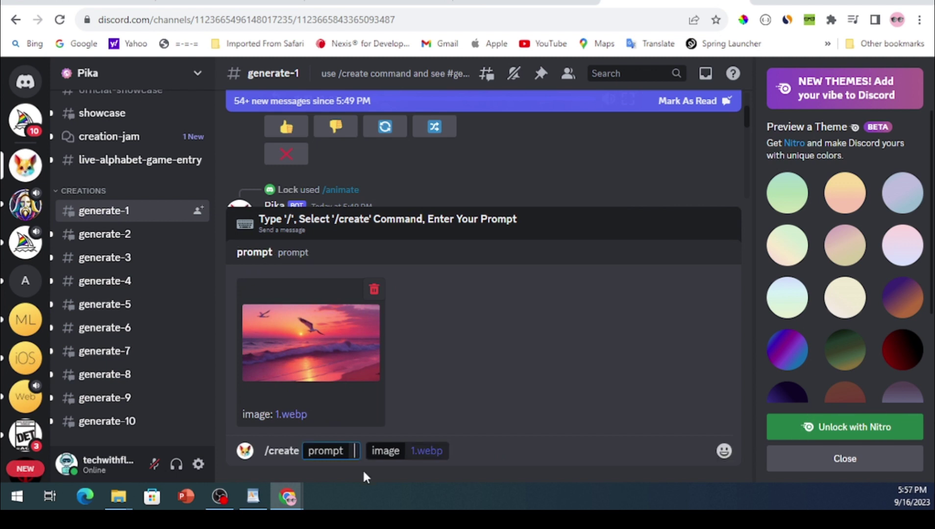
pyautogui.write('Love story, birds flying over an ocean')
pyautogui.press('Return')
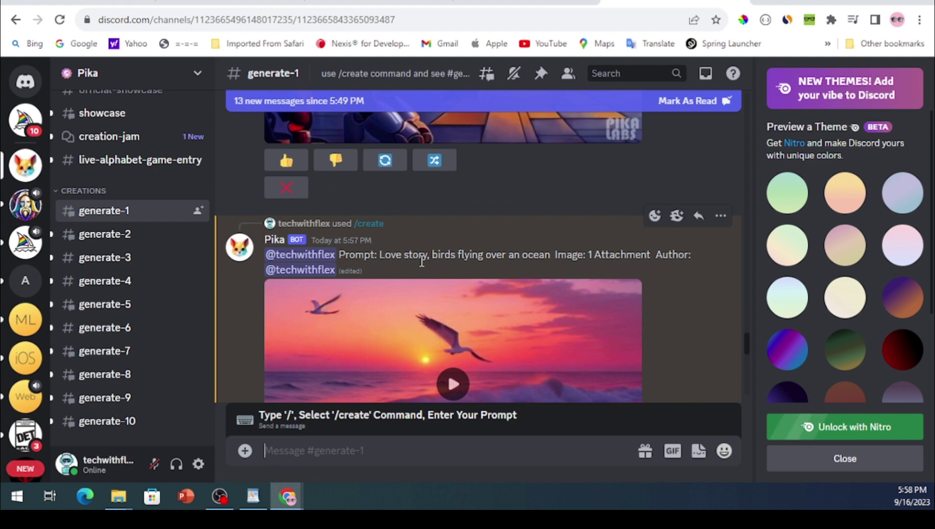
pyautogui.scroll(-3, 421, 262)
# Download the birds-over-ocean and cafe love-story Pika videos, then start another /create
pyautogui.click(632, 162)
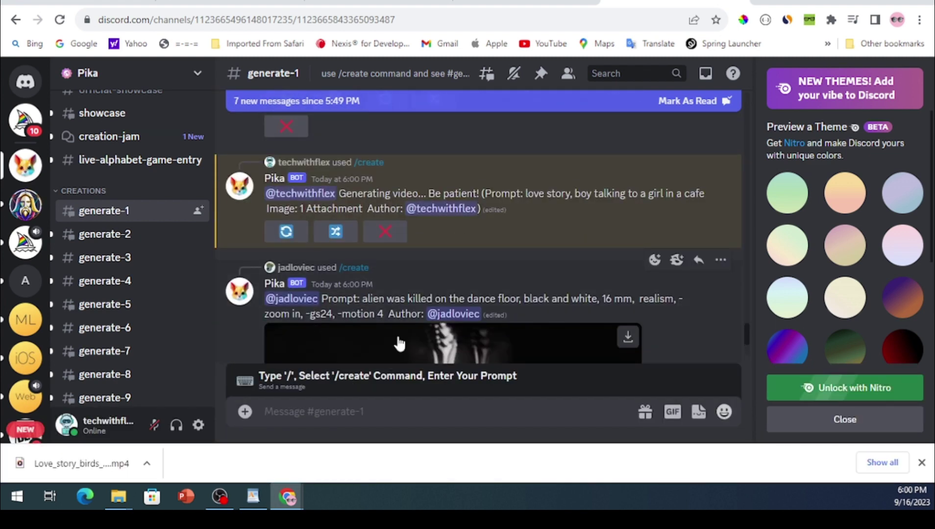
pyautogui.scroll(-1, 446, 274)
pyautogui.click(445, 246)
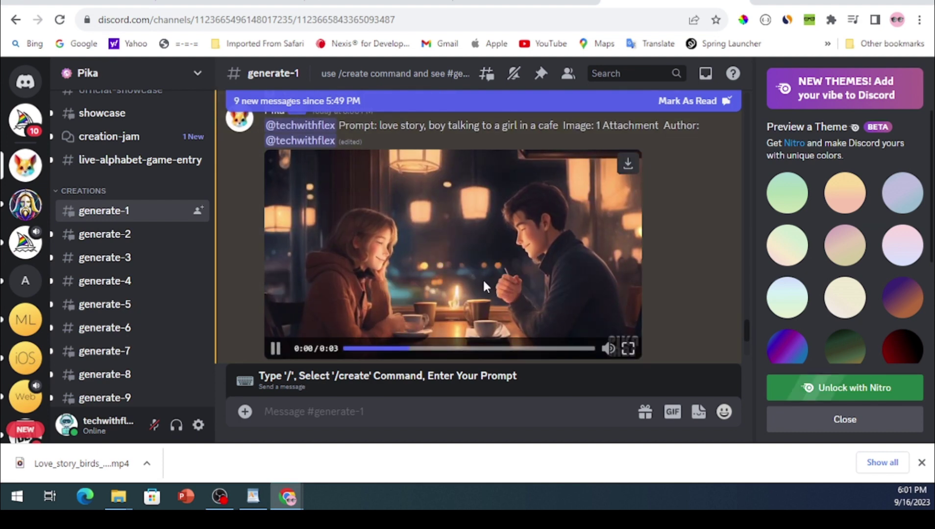
pyautogui.scroll(-3, 442, 283)
pyautogui.scroll(3, 560, 216)
pyautogui.click(628, 163)
pyautogui.write('/create')
pyautogui.press('Tab')
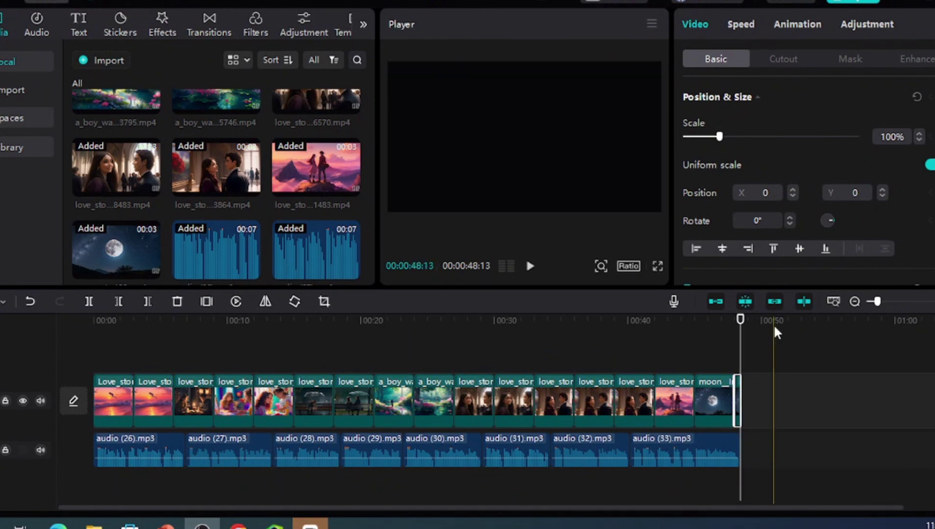
# Scrub the CapCut preview back to the opening sunset clip
pyautogui.moveTo(740, 321); pyautogui.dragTo(742, 365)
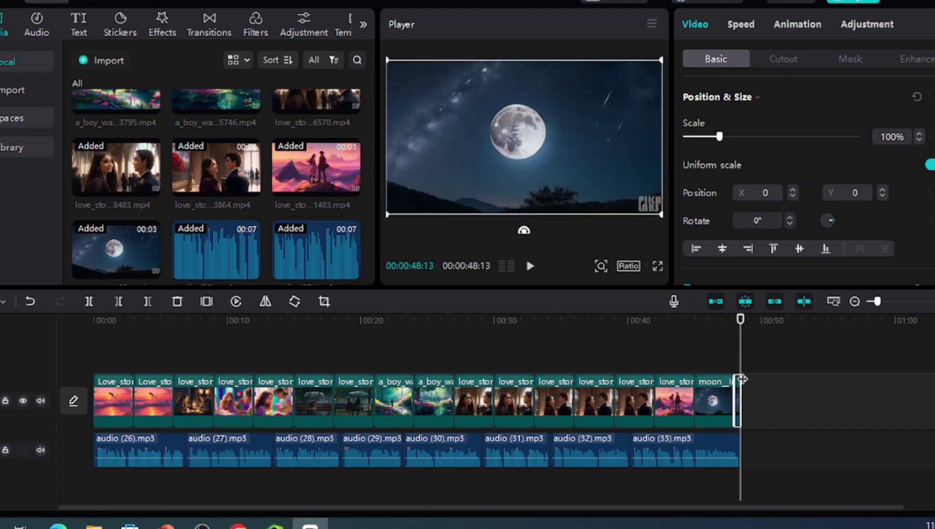